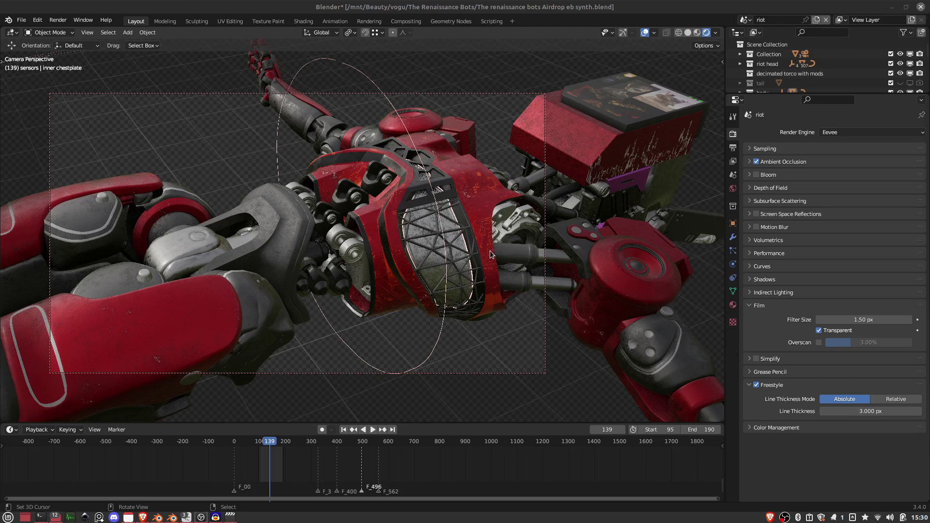
Briefly inspect the render Sampling and Performance panels, then collapse them.
left_click(760, 150)
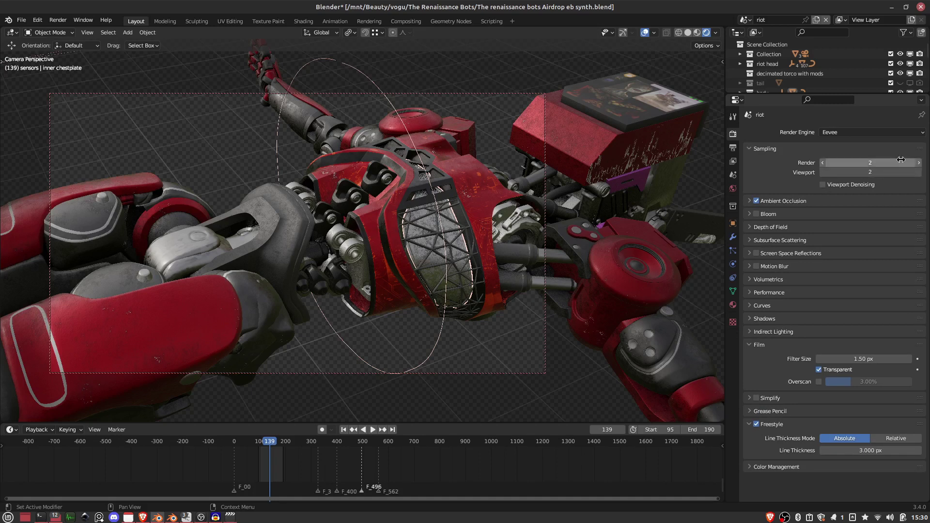
left_click(751, 151)
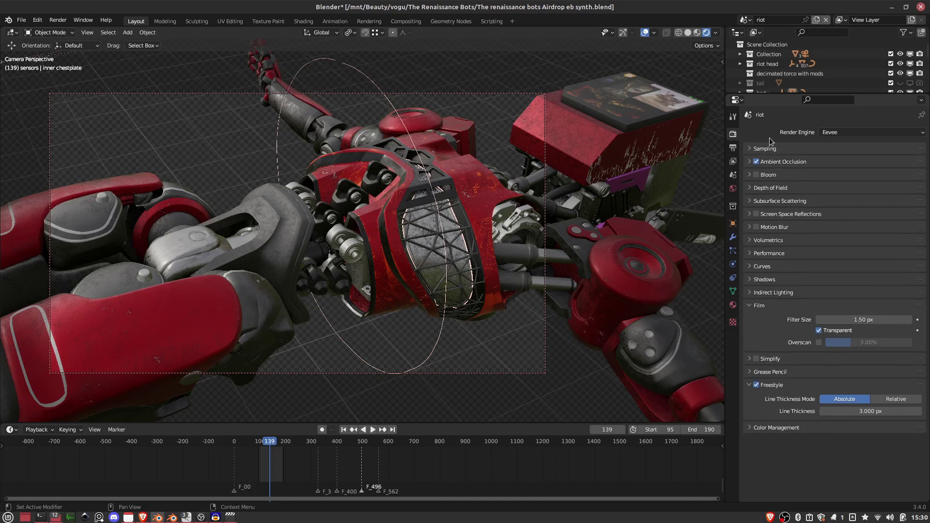
left_click(754, 256)
left_click(752, 256)
Enable Freestyle on the view layer and reveal its line set, stroke and colour settings.
left_click(733, 162)
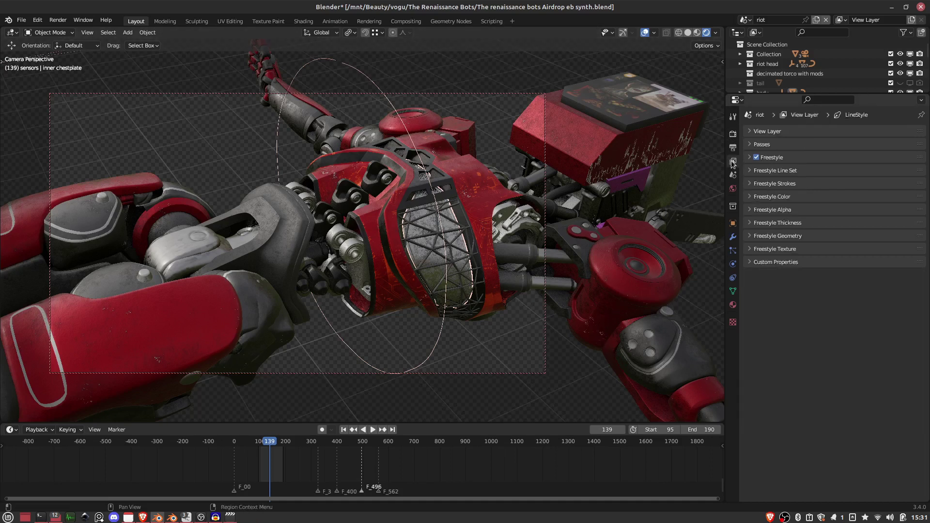
left_click(755, 158)
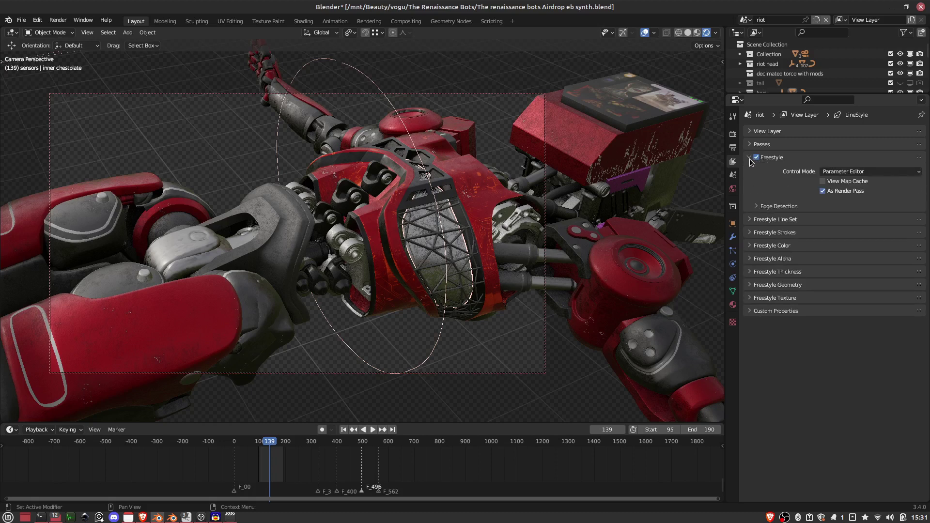
left_click(752, 233)
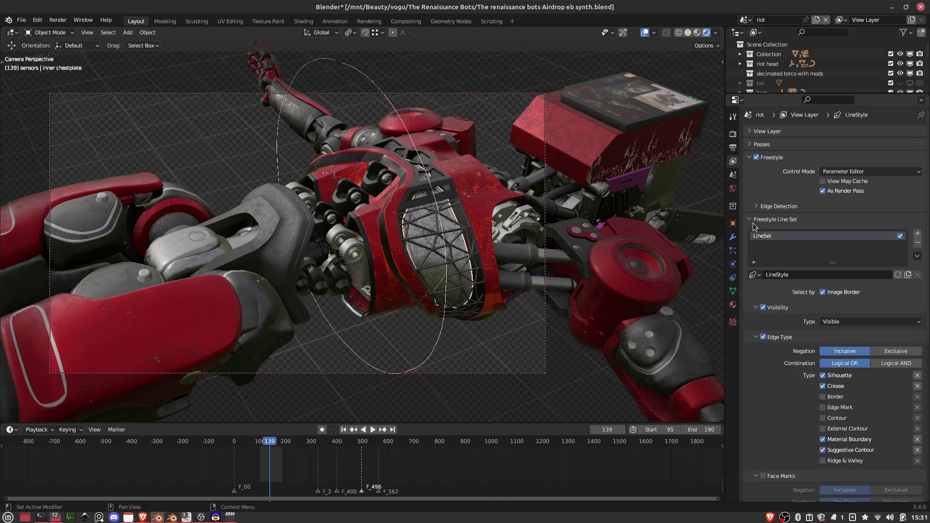
left_click(753, 220)
left_click(751, 233)
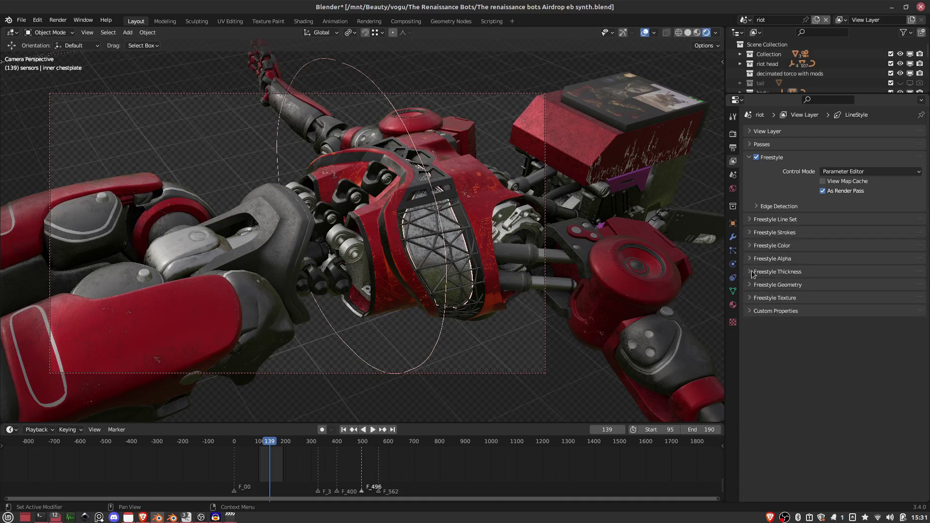
left_click(751, 246)
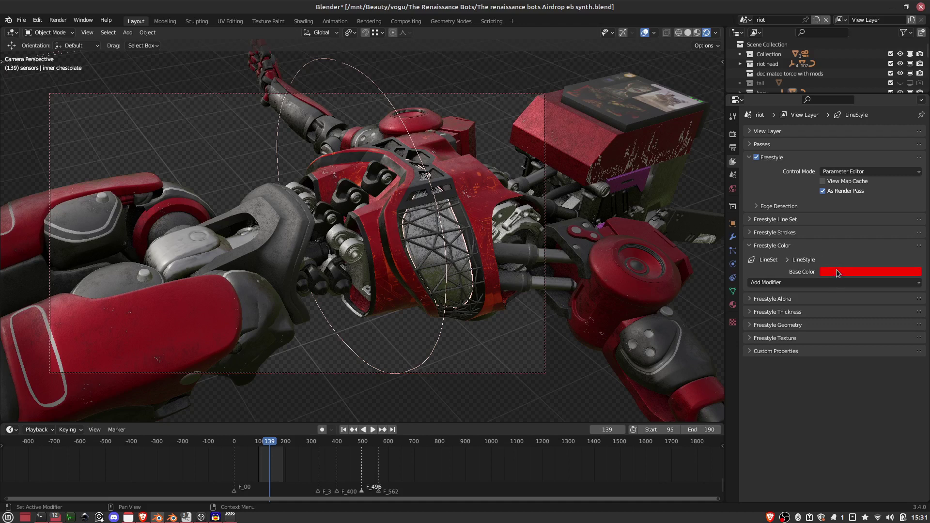
In Compositing, preview the Render Layers image, then its alpha mask, as the backdrop.
left_click(405, 21)
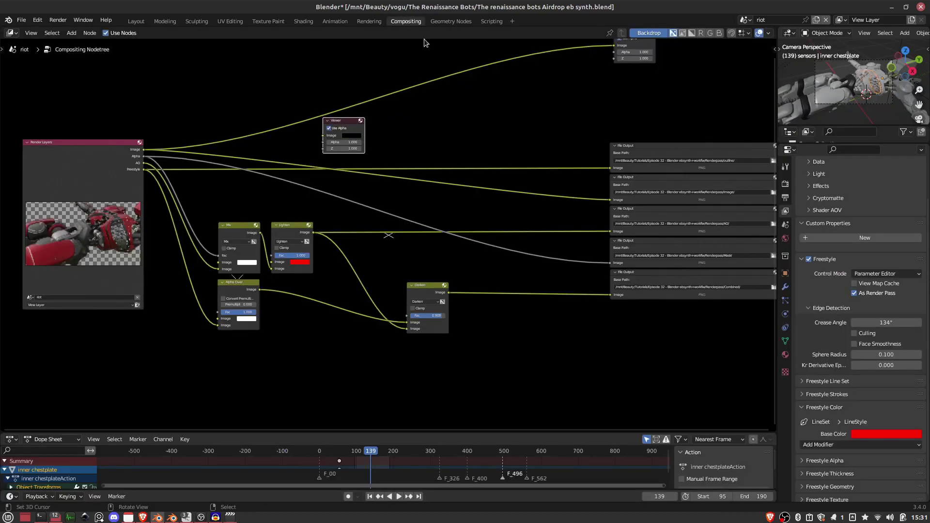
left_click(514, 125)
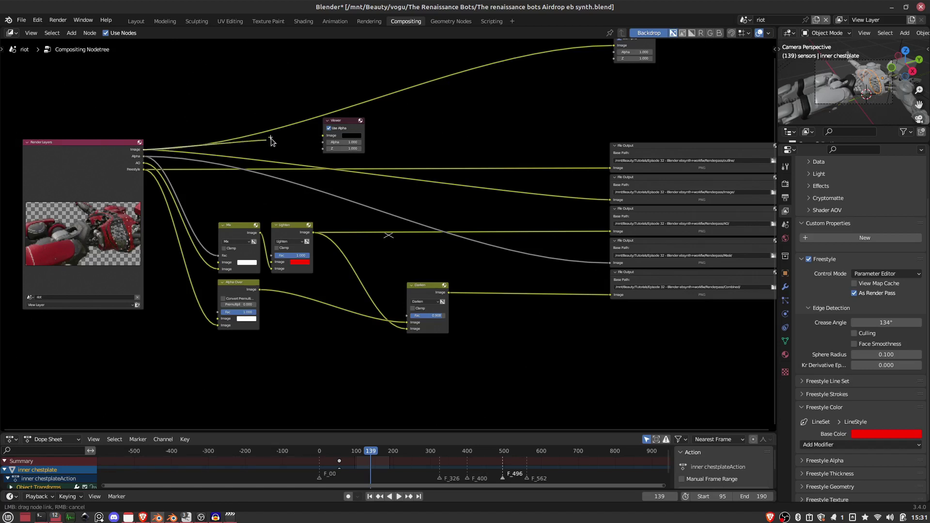
left_click_drag(144, 151, 327, 137)
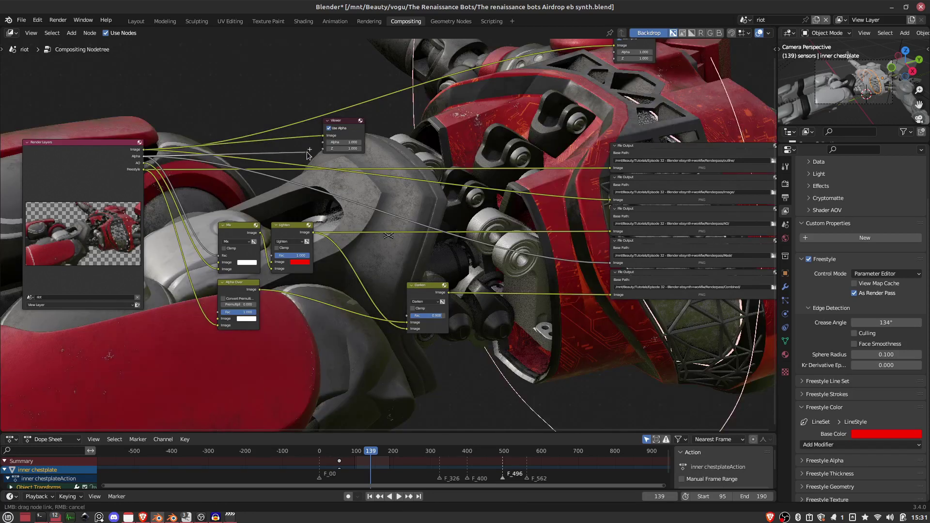
left_click_drag(144, 155, 327, 135)
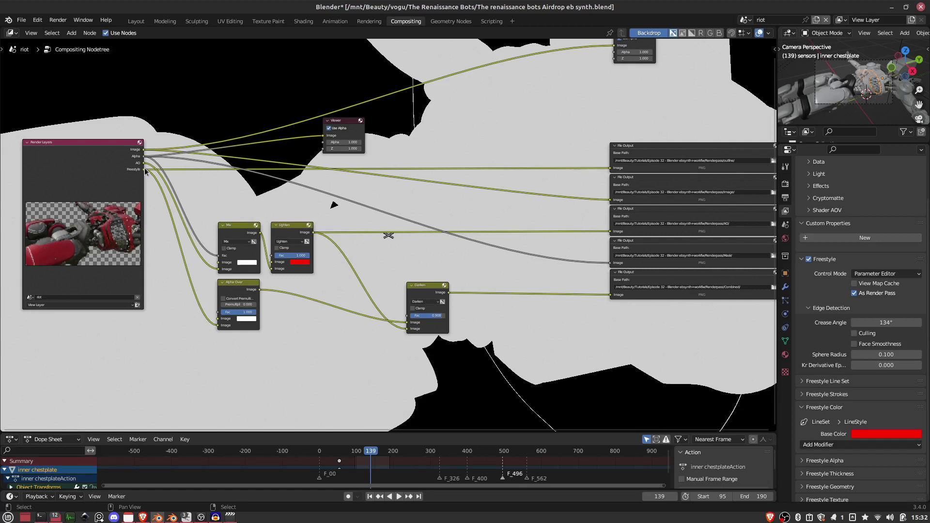
Preview the Mix, Lighten and Freestyle outline outputs in the Viewer, nudging the Viewer right.
left_click_drag(144, 169, 331, 138)
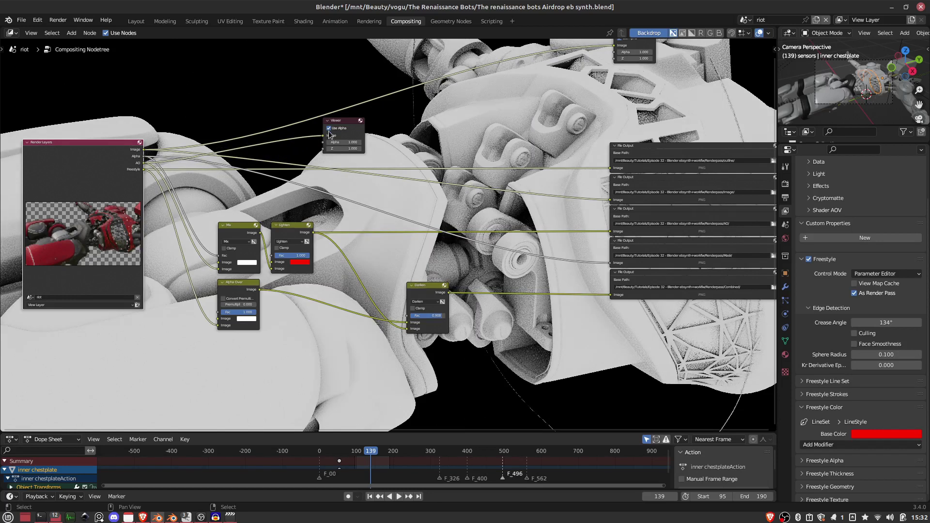
left_click(239, 229, "ctrl+shift")
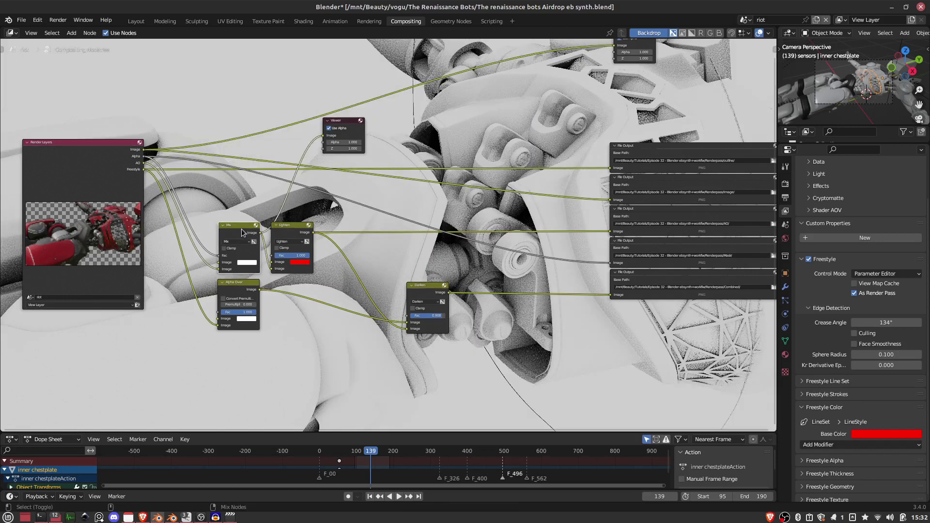
left_click(294, 233, "ctrl+shift")
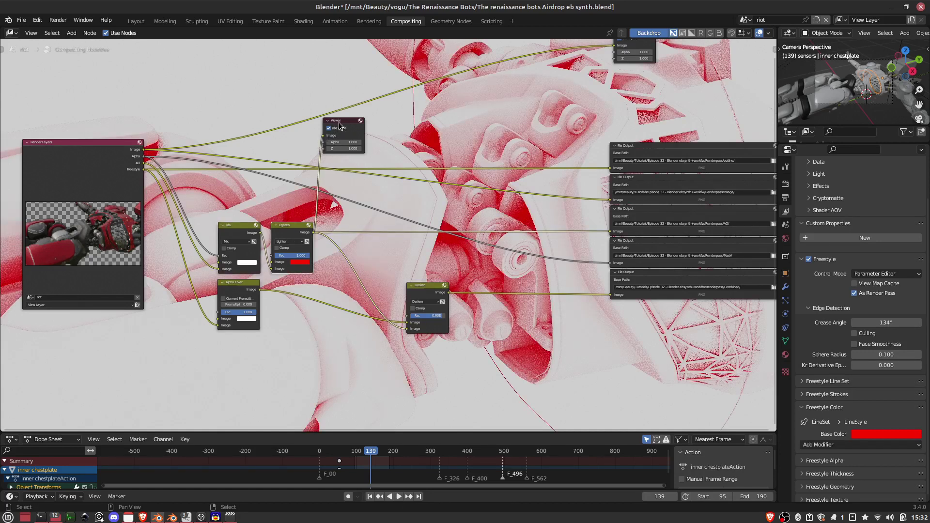
left_click_drag(340, 126, 356, 123)
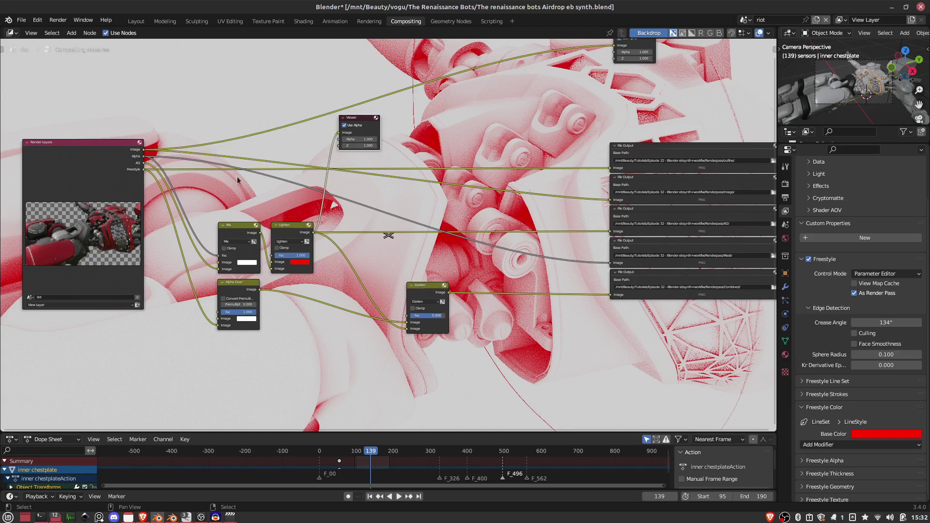
left_click_drag(144, 171, 339, 136)
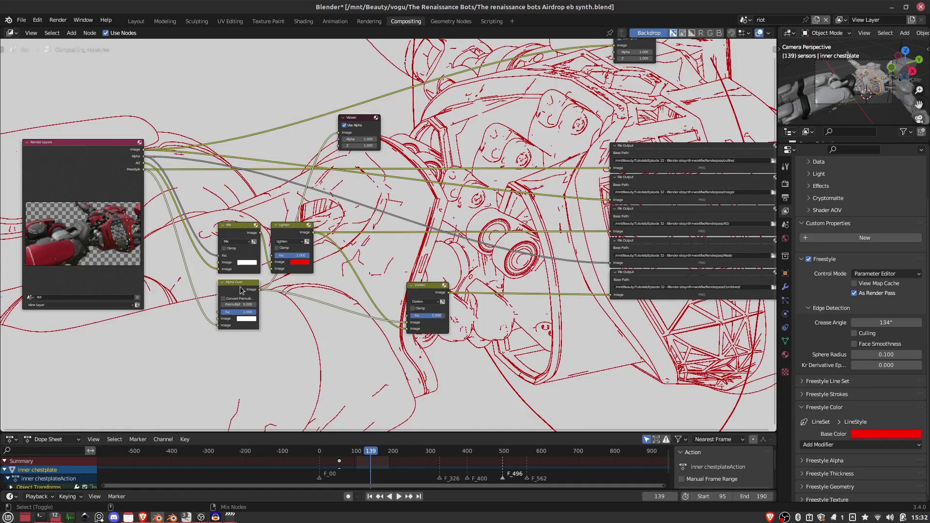
Preview the Alpha Over, Lighten and Darken outputs, with the Darken factor at 0.908.
left_click(241, 291, "ctrl+shift")
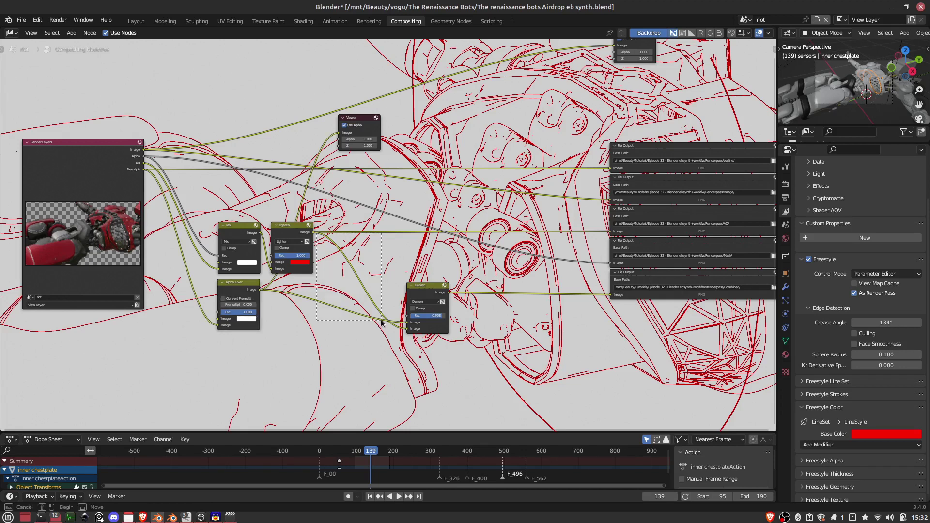
left_click_drag(244, 283, 244, 295)
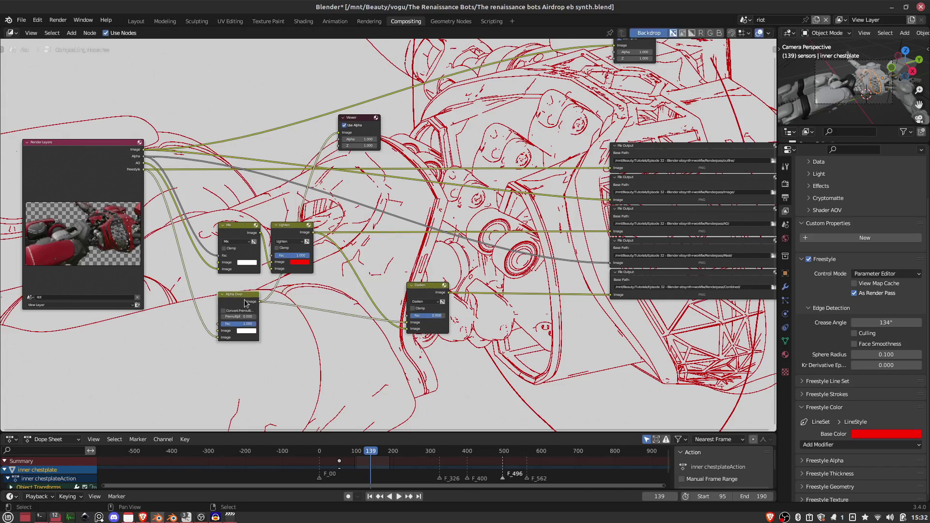
left_click(294, 236, "ctrl+shift")
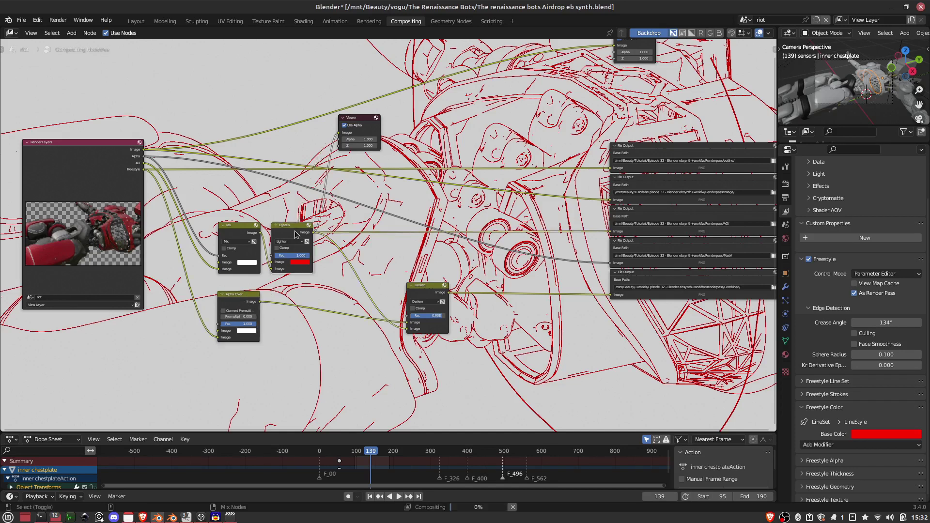
left_click(426, 294, "ctrl+shift")
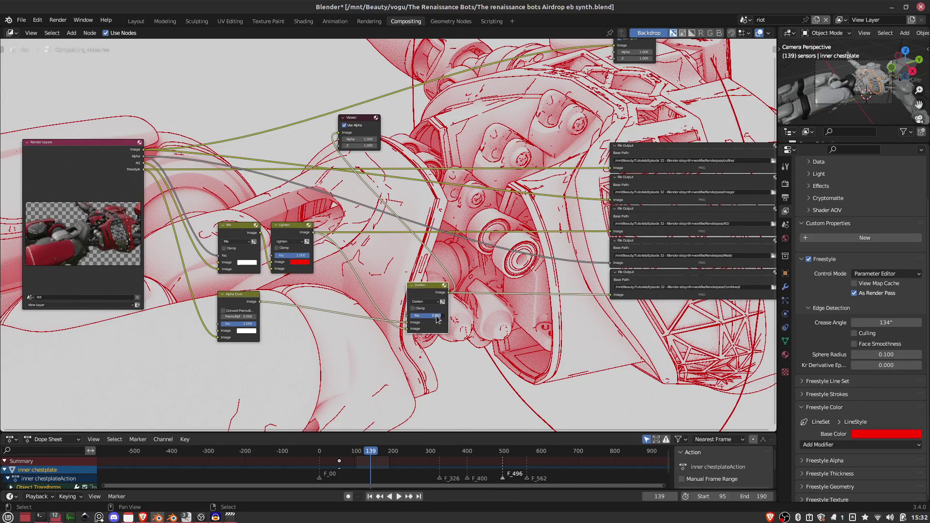
left_click_drag(438, 319, 445, 321)
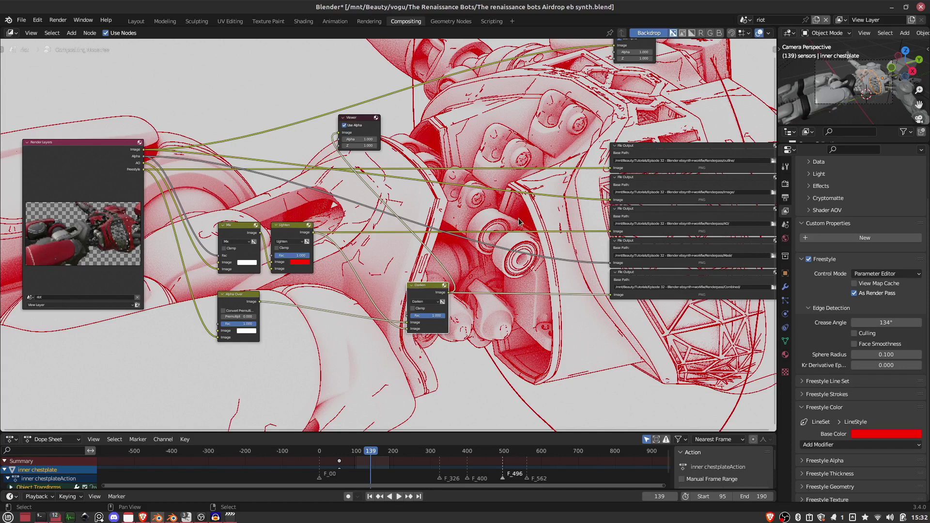
left_click_drag(437, 317, 434, 319)
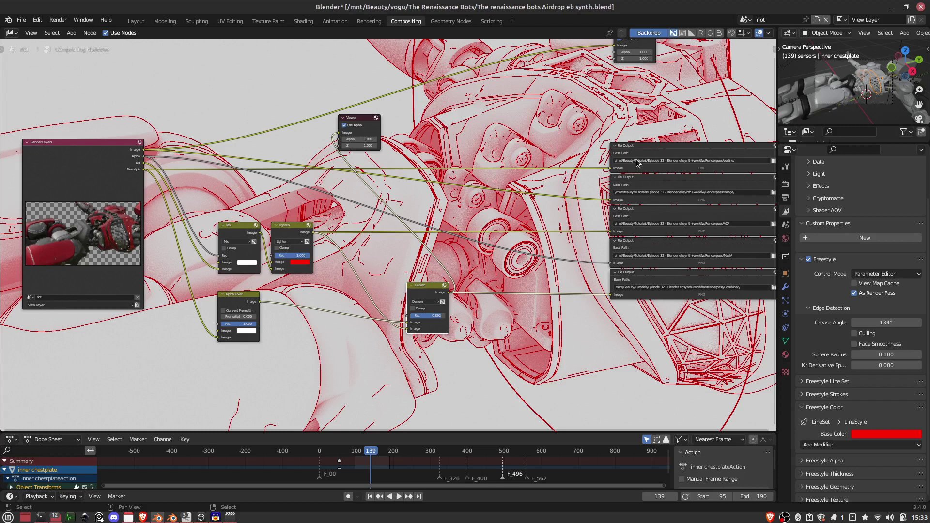
middle_click_drag(644, 152, 504, 215)
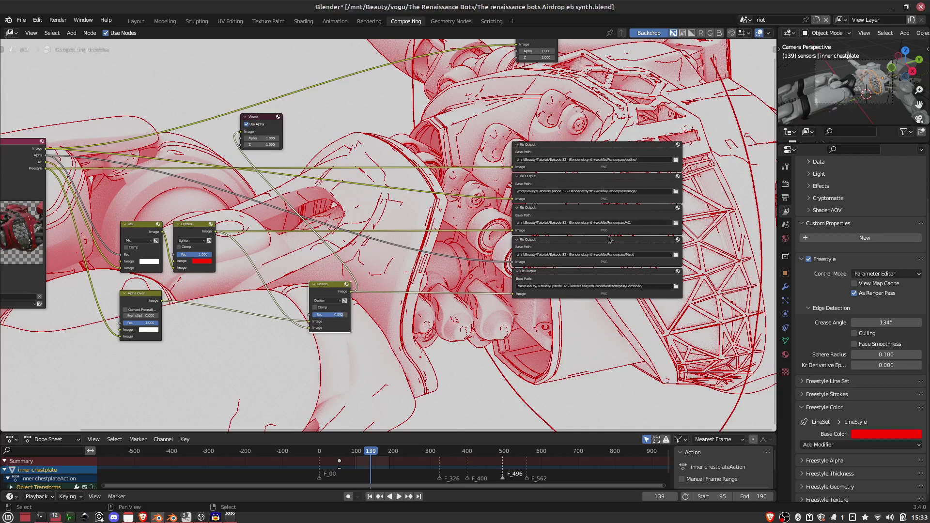
middle_click_drag(518, 243, 456, 206)
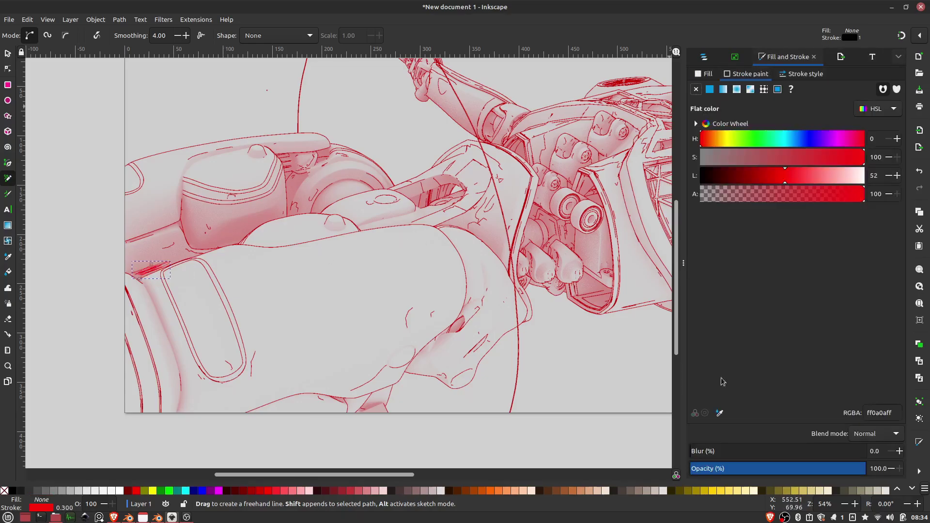
Hatch red shading over the arm, forearm, joint and chest mechanism shadows.
mouse_move(196, 258)
left_mouse_down()
mouse_move(184, 222)
mouse_move(257, 227)
left_mouse_up()
left_click_drag(183, 196, 186, 218)
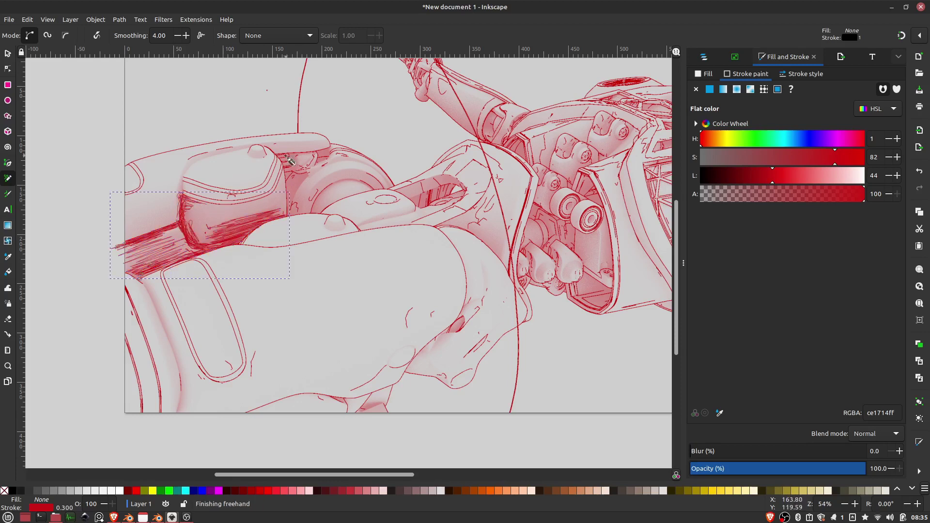
mouse_move(285, 156)
left_mouse_down()
mouse_move(290, 175)
mouse_move(190, 149)
left_mouse_up()
mouse_move(323, 156)
left_mouse_down()
mouse_move(382, 186)
mouse_move(361, 181)
mouse_move(308, 213)
mouse_move(334, 214)
left_mouse_up()
mouse_move(360, 227)
left_mouse_down()
mouse_move(447, 182)
mouse_move(466, 192)
mouse_move(437, 203)
mouse_move(502, 255)
left_mouse_up()
mouse_move(509, 218)
left_mouse_down()
mouse_move(519, 287)
mouse_move(538, 270)
mouse_move(545, 280)
left_mouse_up()
left_click_drag(527, 244, 549, 283)
mouse_move(534, 219)
left_mouse_down()
mouse_move(577, 233)
mouse_move(592, 258)
mouse_move(574, 268)
mouse_move(603, 287)
mouse_move(604, 309)
mouse_move(609, 298)
left_mouse_up()
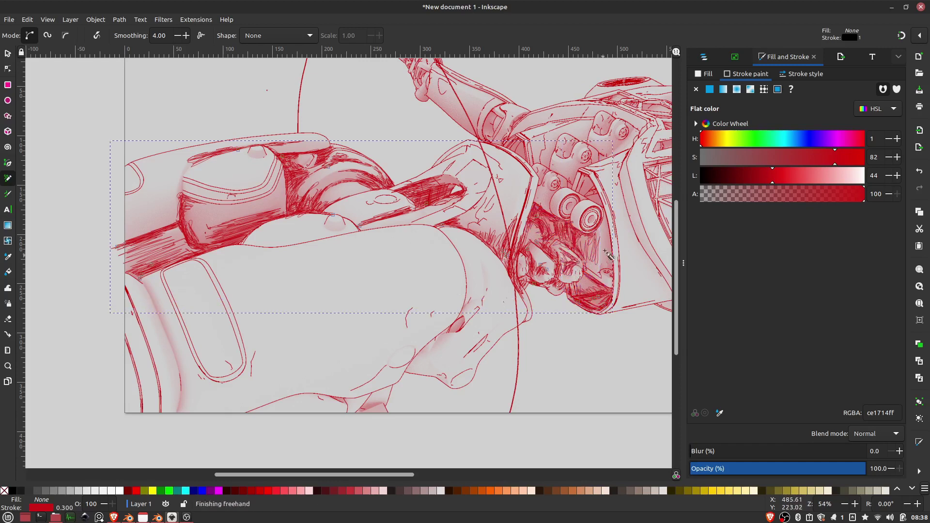
mouse_move(609, 255)
left_mouse_down()
mouse_move(604, 269)
mouse_move(609, 218)
mouse_move(585, 196)
mouse_move(595, 188)
left_mouse_up()
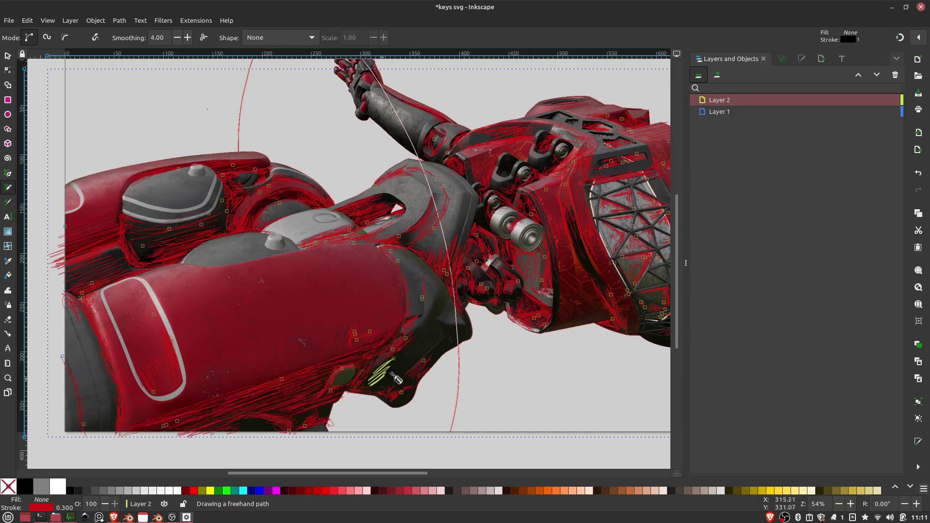
Scribble red hatch strokes along the chest plate's lower edge.
mouse_move(375, 386)
left_mouse_down()
mouse_move(410, 403)
mouse_move(436, 320)
left_mouse_up()
middle_click_drag(432, 307, 300, 285)
left_click_drag(403, 309, 481, 298)
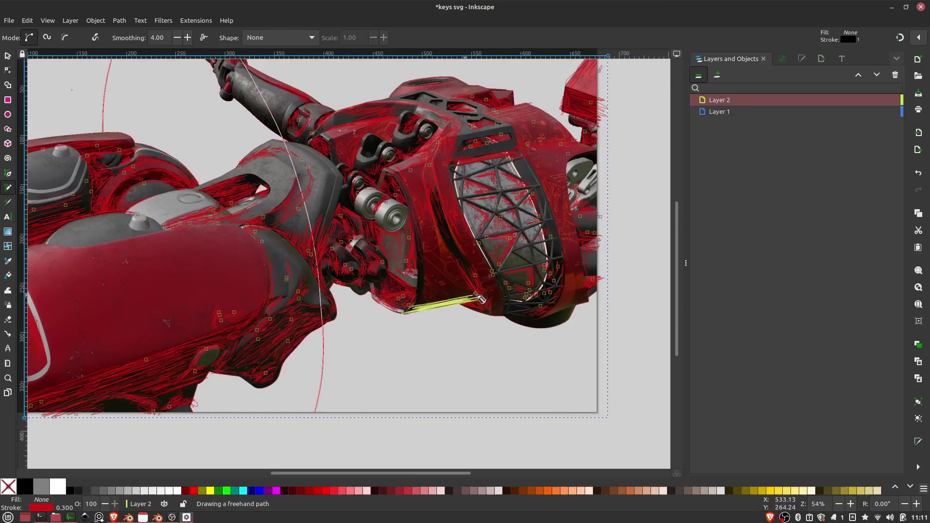
middle_click_drag(479, 298, 354, 303)
mouse_move(371, 269)
left_mouse_down()
mouse_move(400, 311)
mouse_move(436, 309)
left_mouse_up()
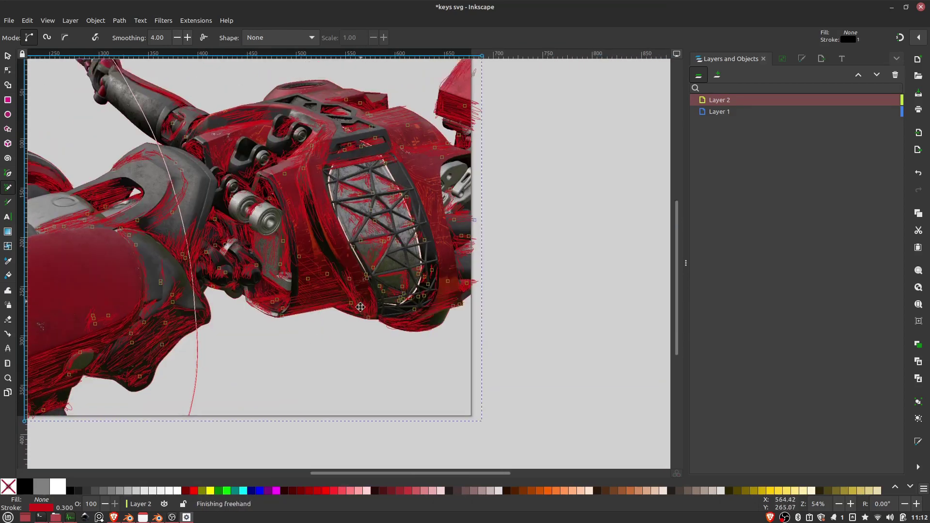
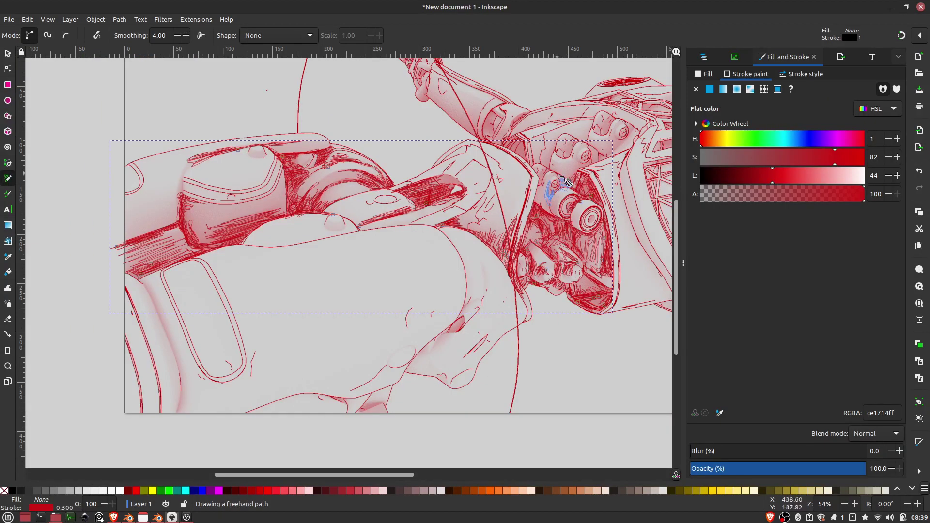
Draw six more red freehand pencil strokes along the robot's arm and lower edges.
mouse_move(563, 182)
left_mouse_down()
mouse_move(542, 141)
mouse_move(525, 155)
mouse_move(516, 120)
mouse_move(492, 135)
mouse_move(585, 115)
mouse_move(535, 203)
left_mouse_up()
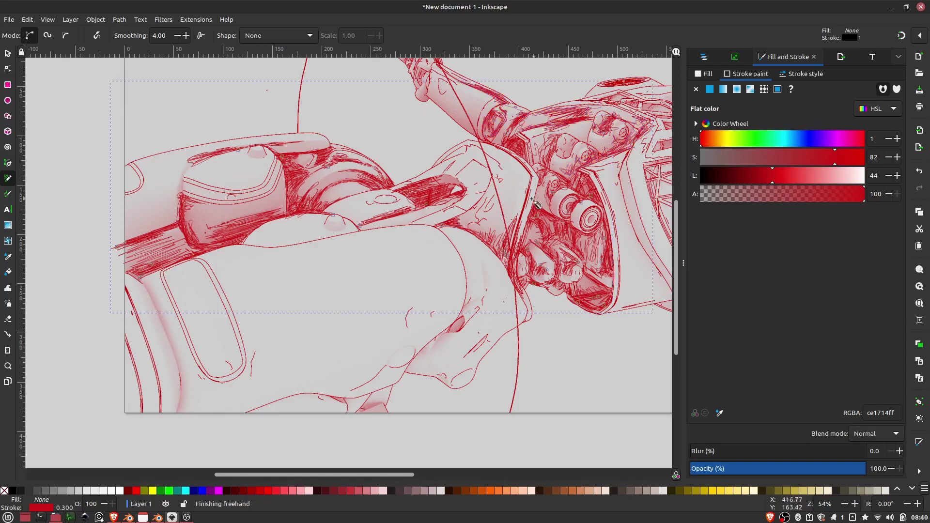
middle_click_drag(535, 205, 473, 132)
left_click_drag(331, 320, 301, 337)
left_click_drag(400, 247, 390, 260)
left_click_drag(417, 224, 354, 301)
mouse_move(113, 304)
left_mouse_down()
mouse_move(121, 340)
mouse_move(100, 208)
mouse_move(100, 255)
left_mouse_up()
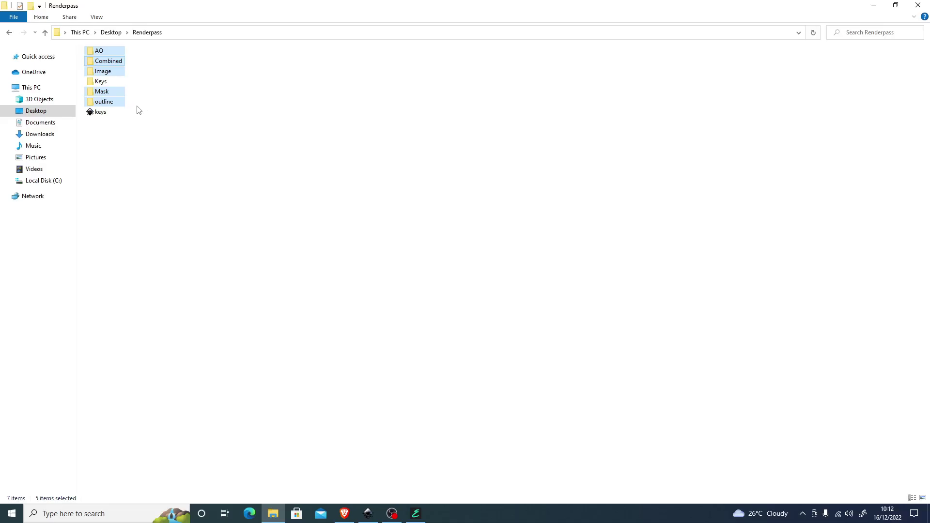
Check keyframes 0095 and 0190 in Keys, go back to Renderpass, and centre the EbSynth window.
double_click(100, 85)
left_click(99, 84)
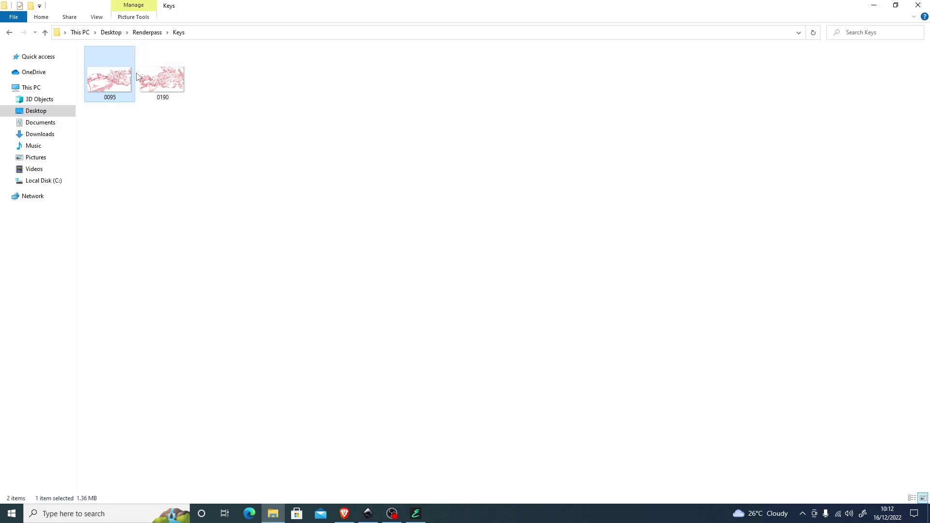
left_click(147, 32)
left_click(416, 513)
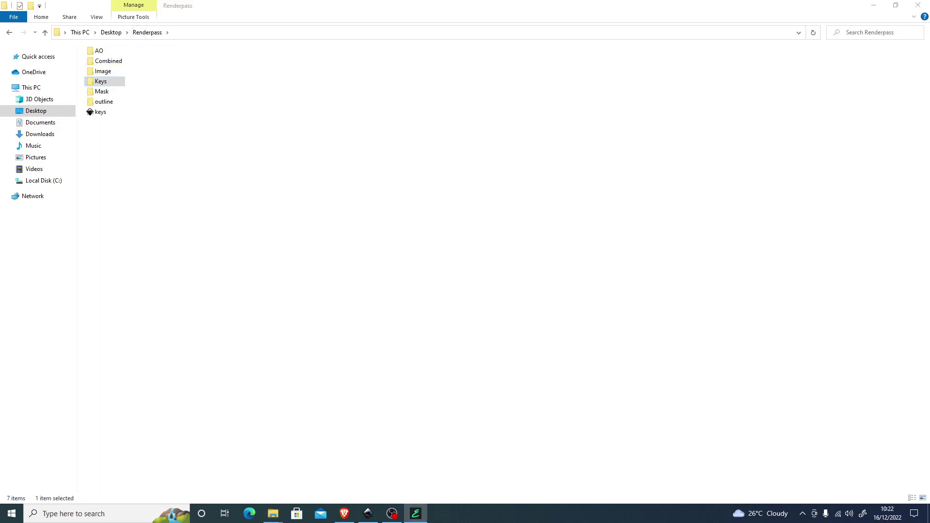
mouse_move(863, 129)
left_mouse_down()
mouse_move(489, 138)
mouse_move(313, 128)
left_mouse_up()
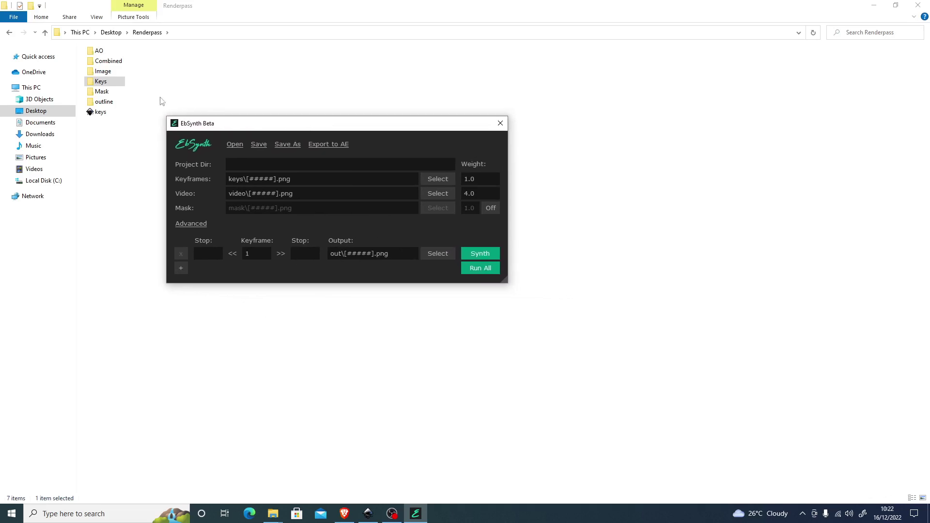
Drop the Keys folder onto EbSynth's Keyframes field to get keyframes 95 and 190.
mouse_move(93, 83)
left_mouse_down()
mouse_move(247, 172)
mouse_move(237, 180)
left_mouse_up()
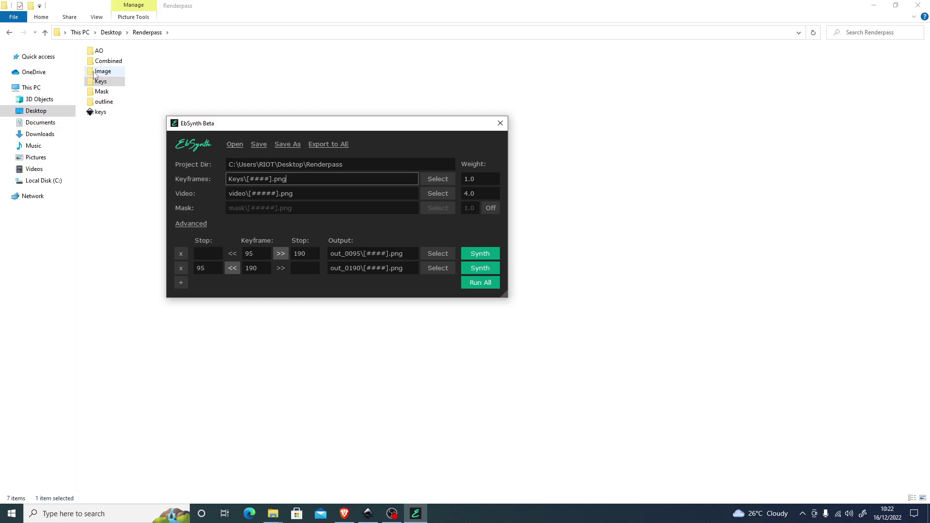
Set Image as the video and Mask as the mask with masking on, then Run All.
left_click_drag(96, 75, 299, 148)
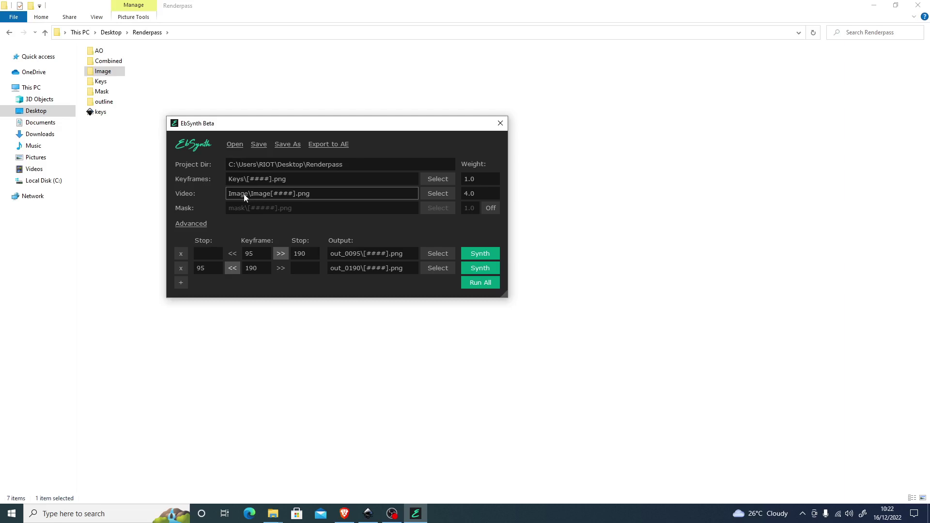
left_click(491, 209)
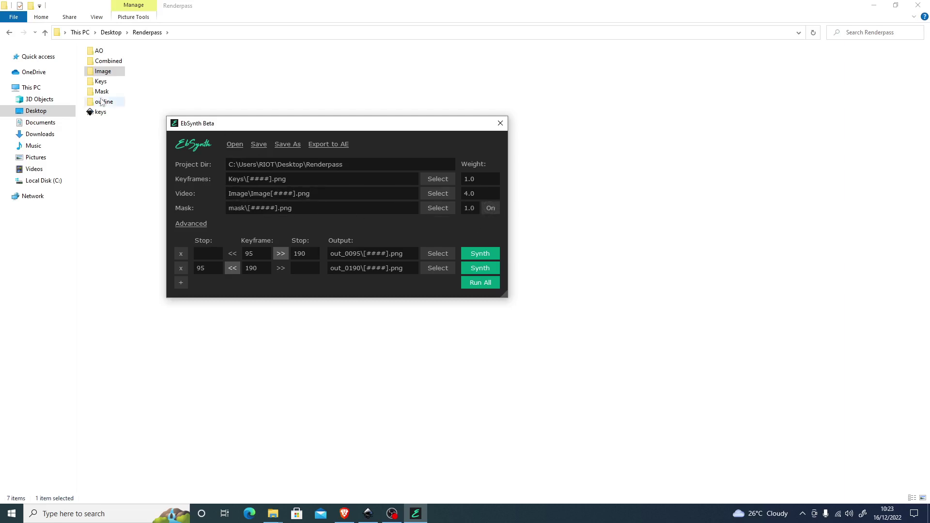
left_click_drag(93, 94, 243, 211)
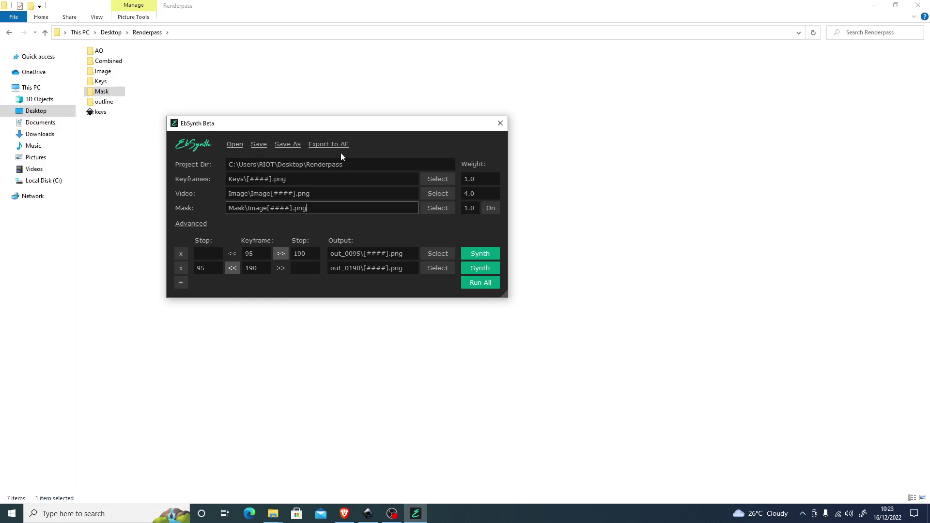
left_click(480, 283)
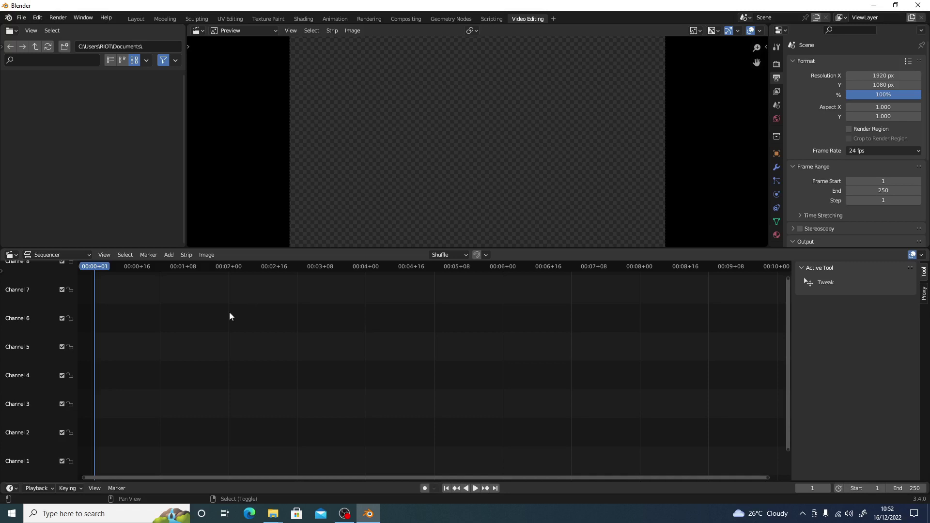
Add all out_0095 frames as an image strip, then play and scrub to frame 79.
key("shift+a")
left_click(117, 341)
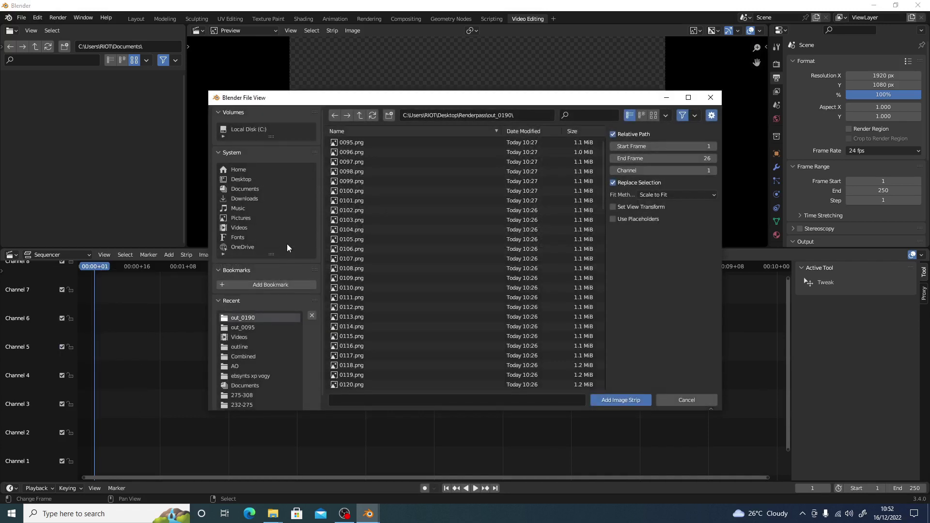
left_click(359, 116)
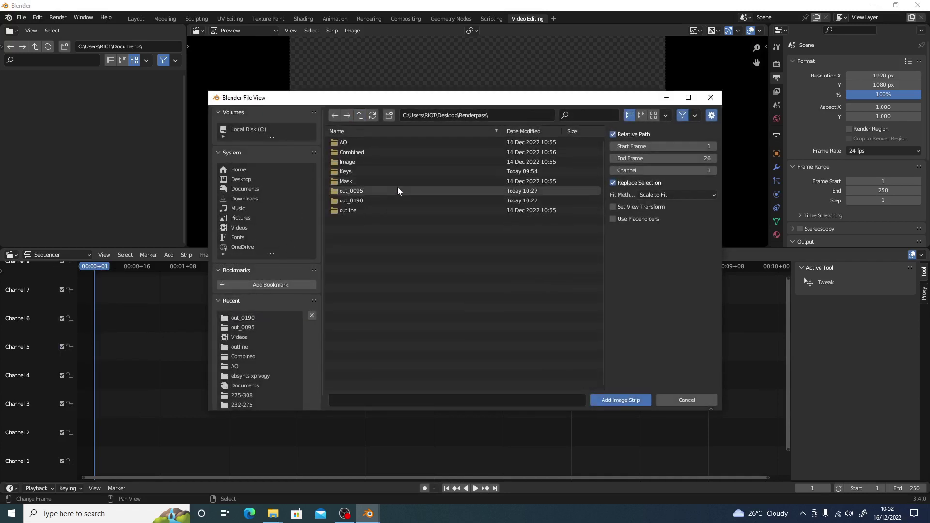
double_click(360, 192)
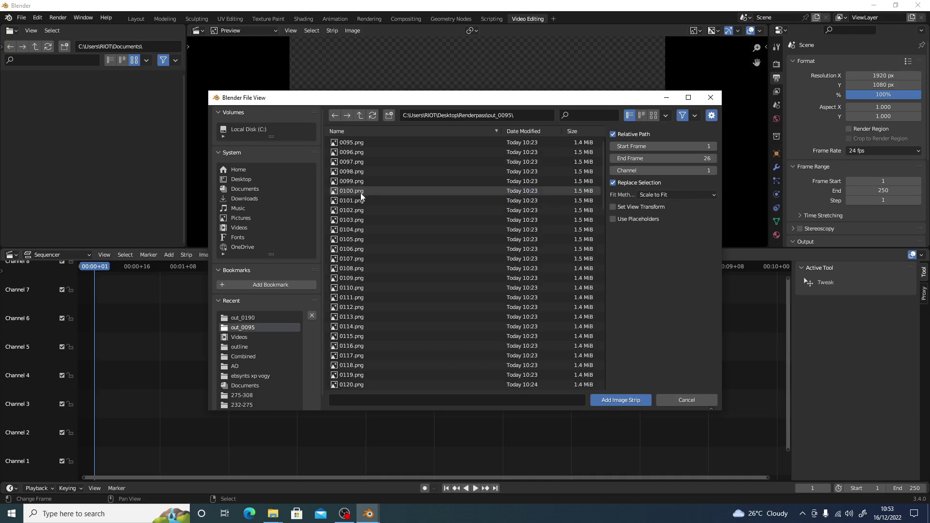
key("a")
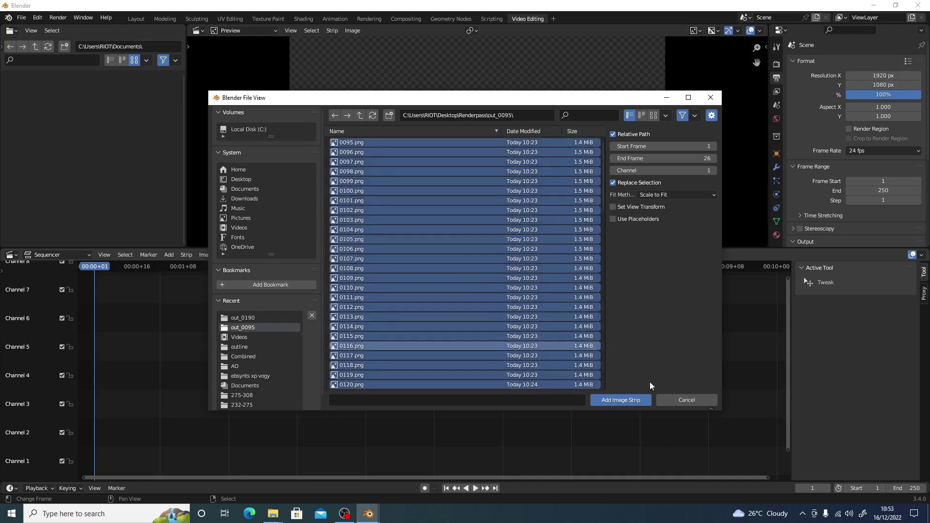
left_click(623, 399)
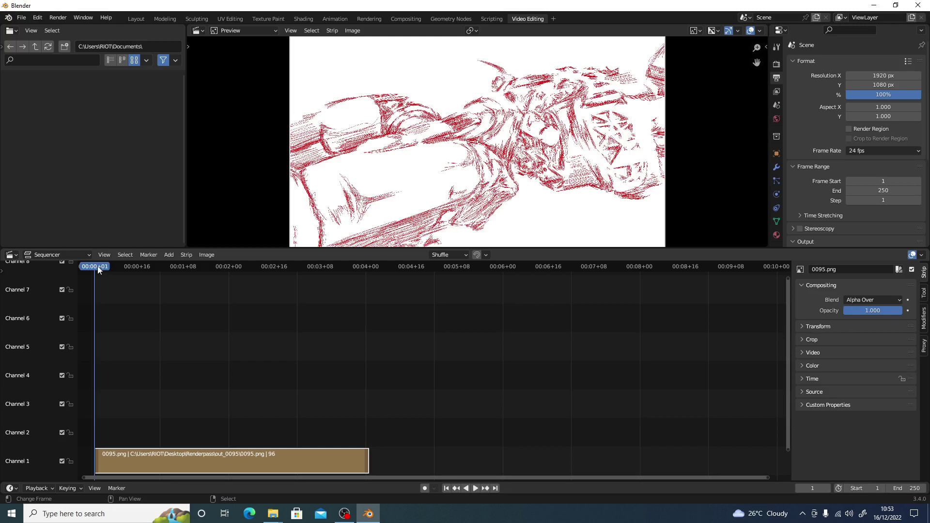
key("space")
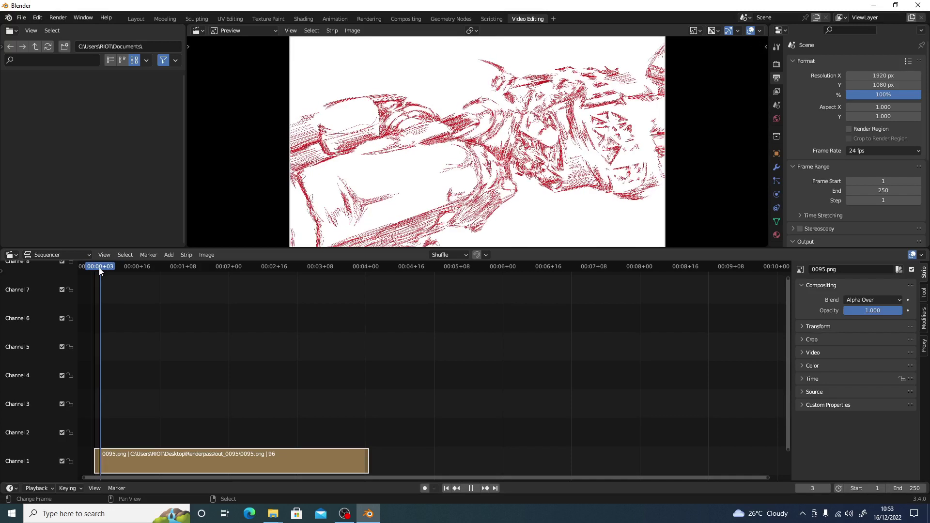
mouse_move(100, 268)
left_mouse_down()
mouse_move(328, 282)
mouse_move(97, 282)
left_mouse_up()
Add all out_0190 frames as a second image strip above out_0095.
key("Escape")
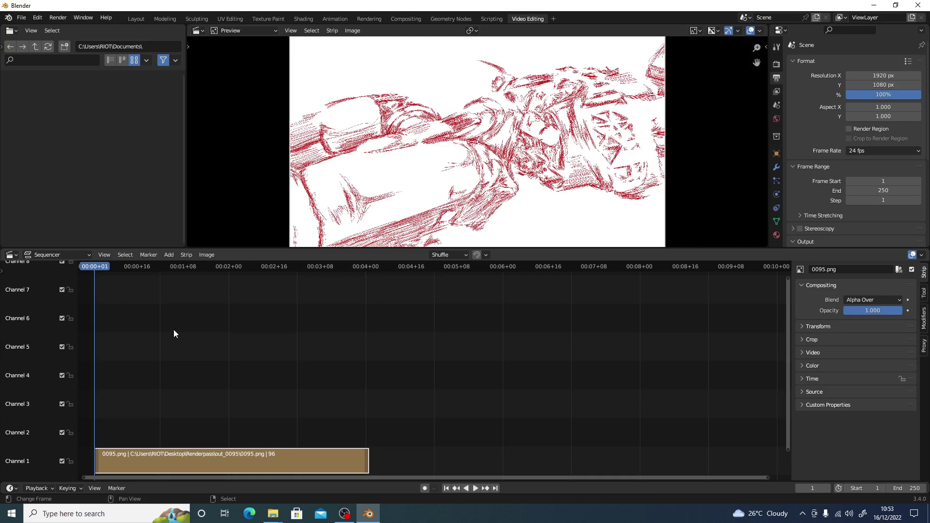
key("shift+a")
left_click(195, 329)
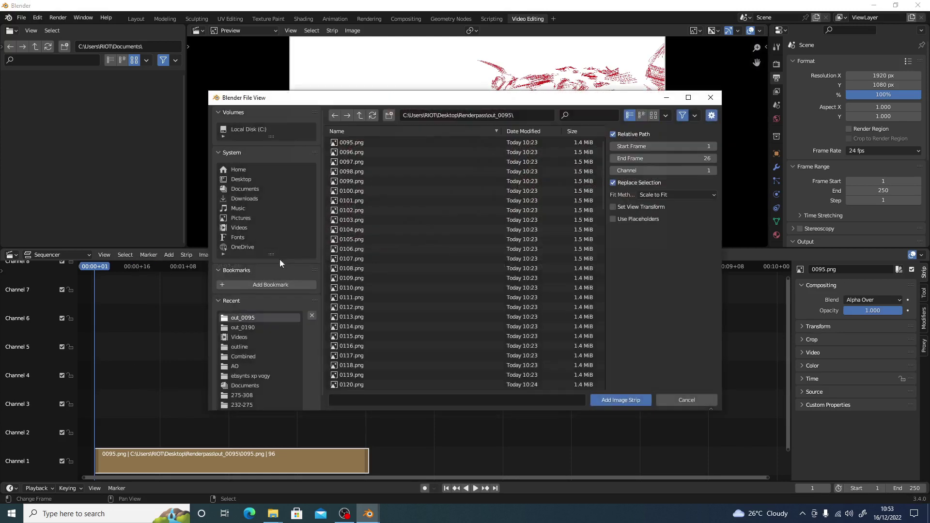
left_click(360, 115)
double_click(367, 210)
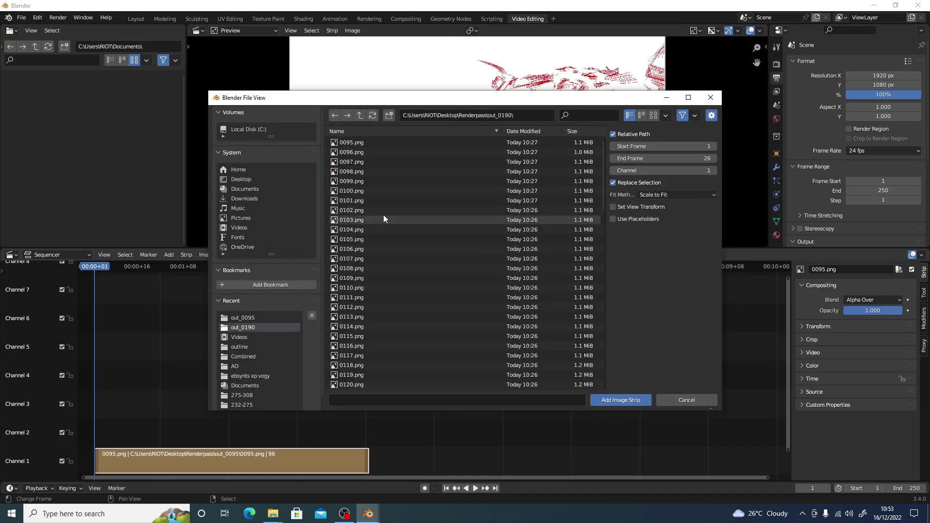
key("a")
left_click(620, 400)
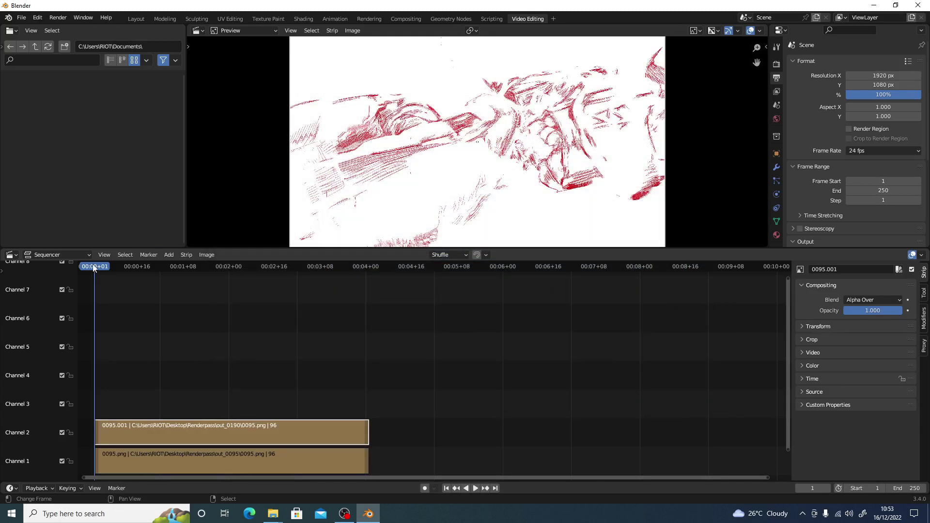
Keyframe the new strip's opacity at 0 on frame 1 and 1.0 on frame 96.
mouse_move(96, 269)
left_mouse_down()
mouse_move(363, 275)
mouse_move(95, 284)
left_mouse_up()
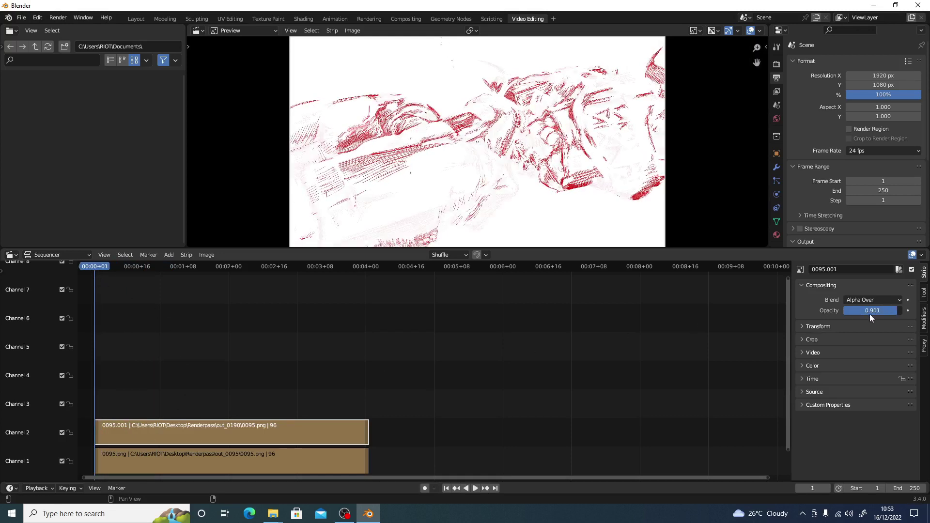
left_click_drag(881, 311, 803, 318)
key("i")
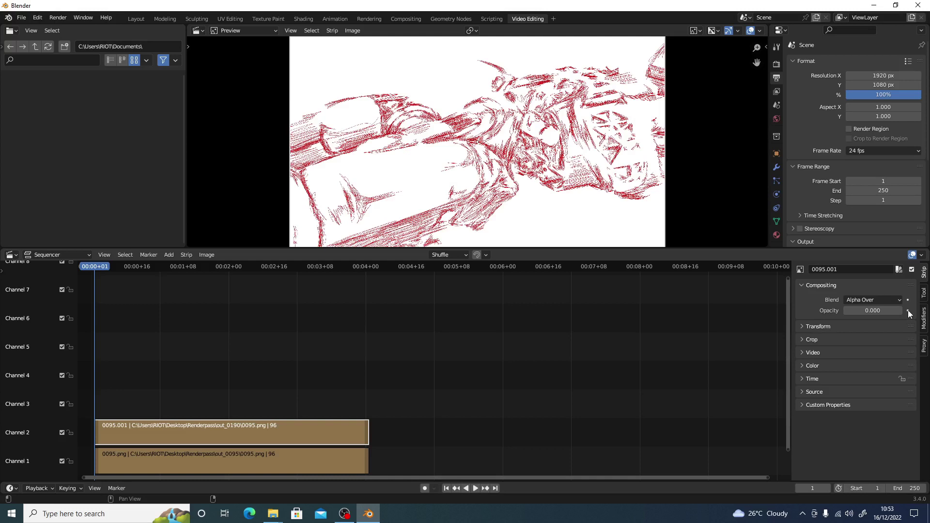
left_click_drag(95, 269, 363, 286)
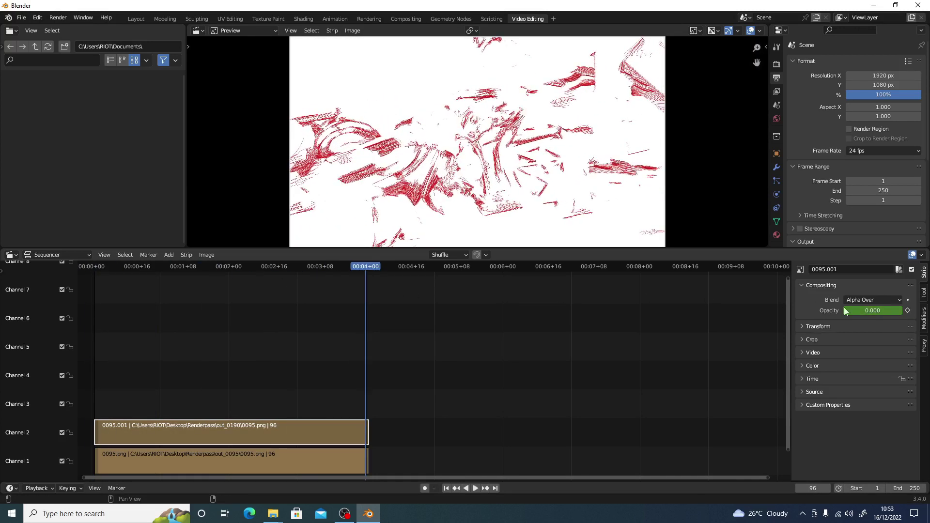
left_click_drag(858, 311, 880, 312)
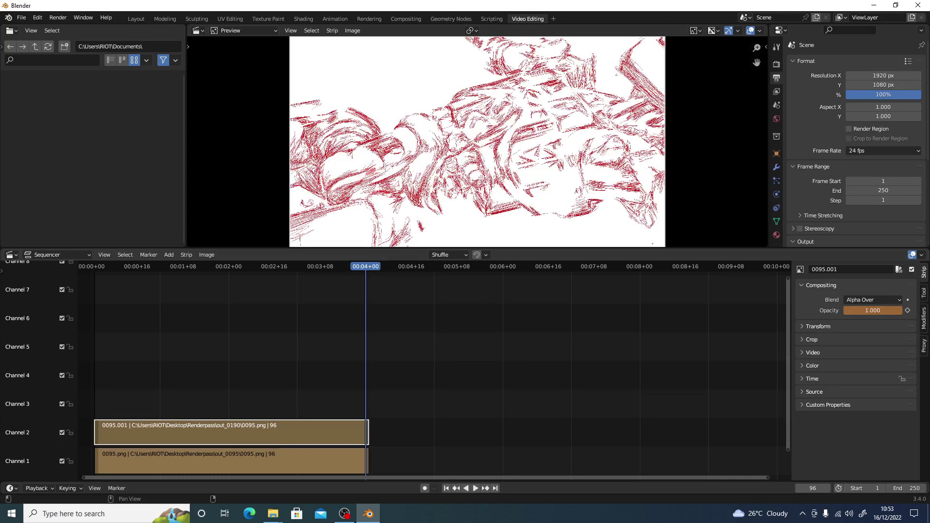
left_click(907, 312)
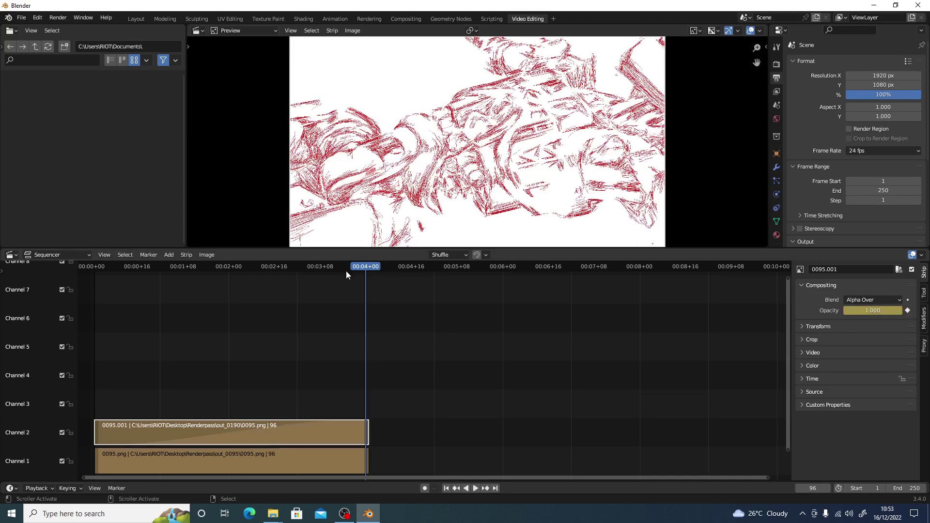
mouse_move(364, 269)
left_mouse_down()
mouse_move(97, 279)
mouse_move(335, 277)
mouse_move(174, 286)
mouse_move(359, 287)
mouse_move(113, 294)
mouse_move(147, 299)
left_mouse_up()
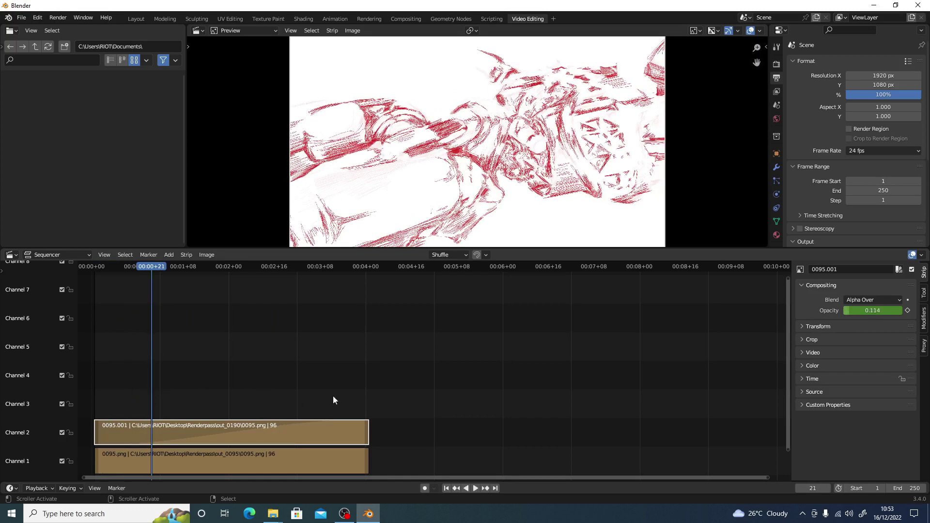
Add all frames from Renderpass/outline as a third image strip on top.
left_click_drag(141, 251, 96, 268)
key("shift+a")
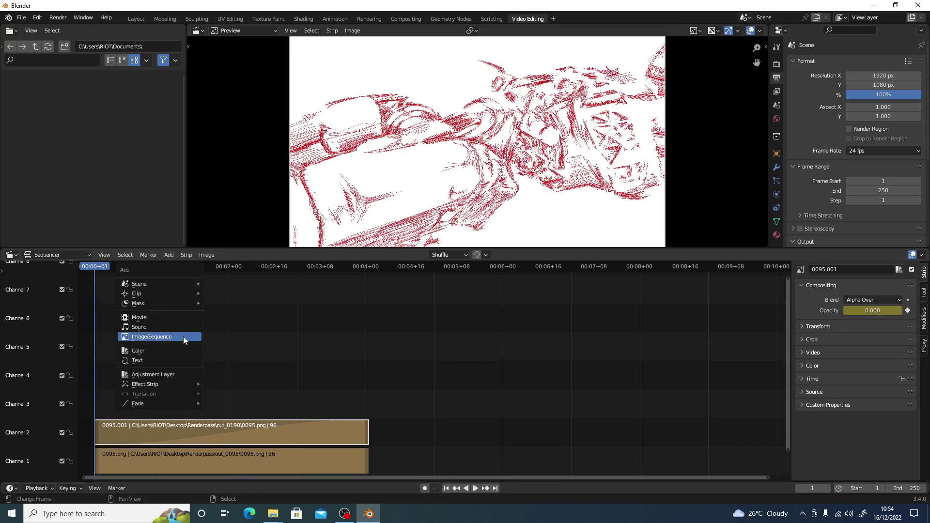
left_click(172, 338)
left_click(358, 116)
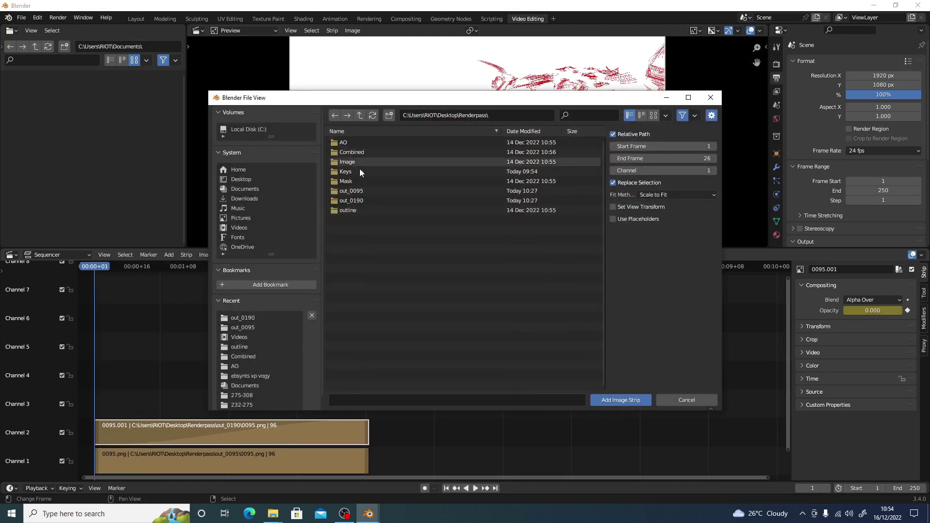
left_click(348, 210)
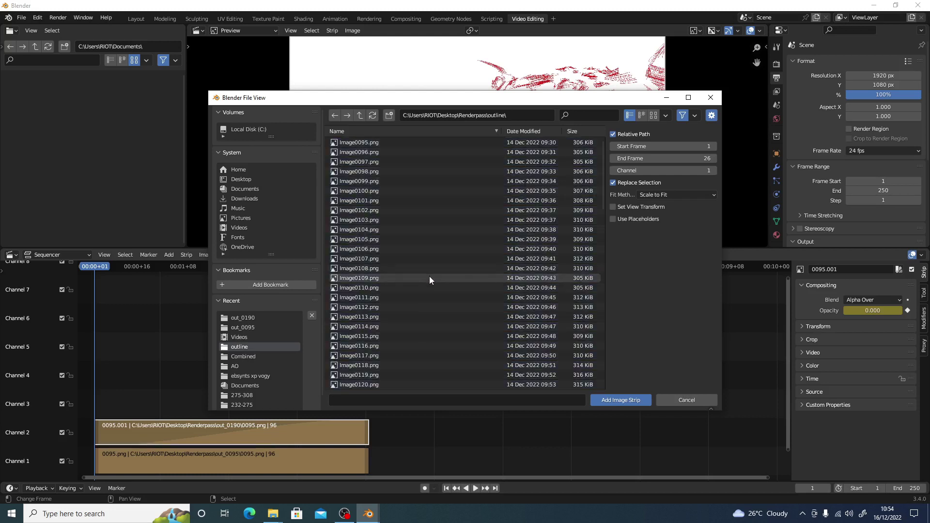
key("a")
left_click(618, 399)
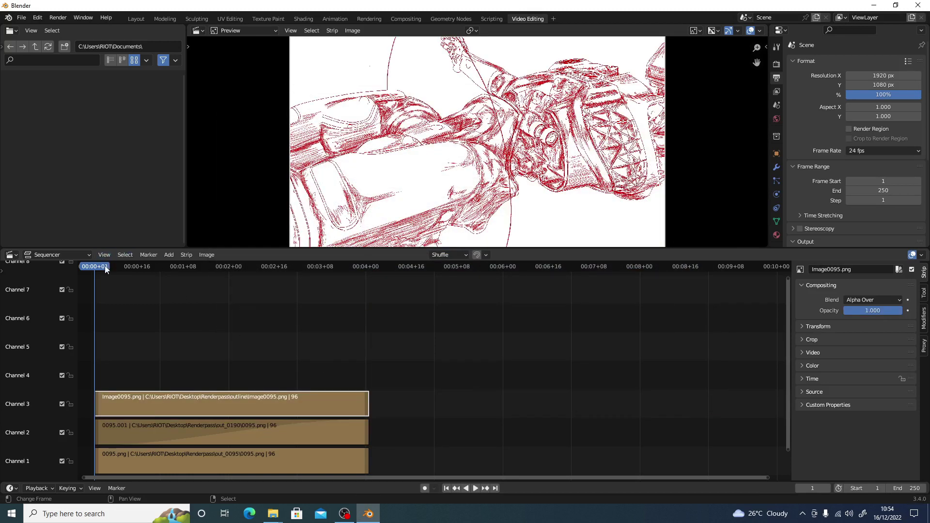
Play and scrub through the combined blend, then stop playback.
key("space")
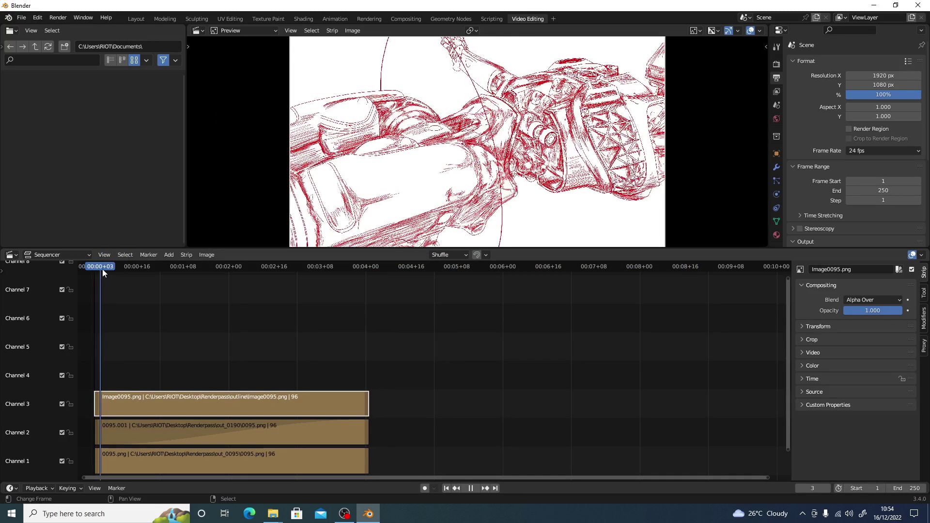
mouse_move(102, 269)
left_mouse_down()
mouse_move(304, 286)
mouse_move(163, 295)
left_mouse_up()
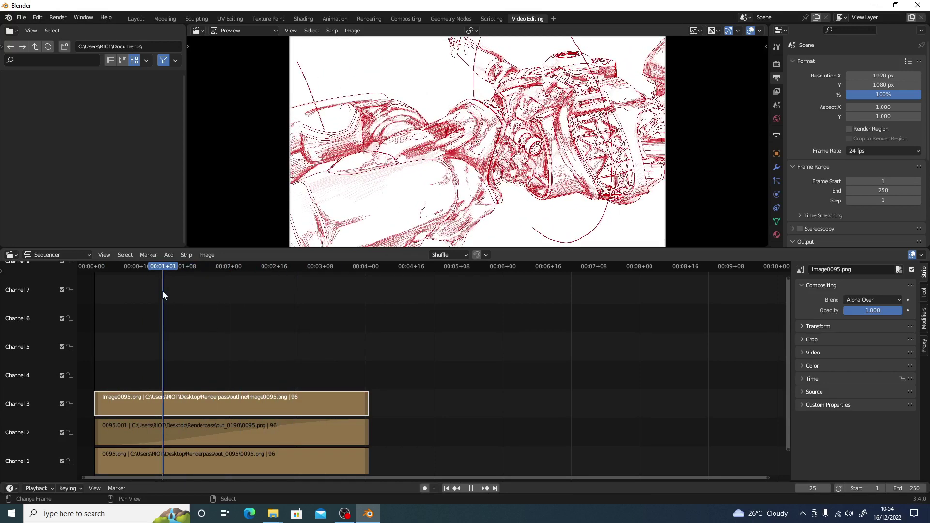
key("space")
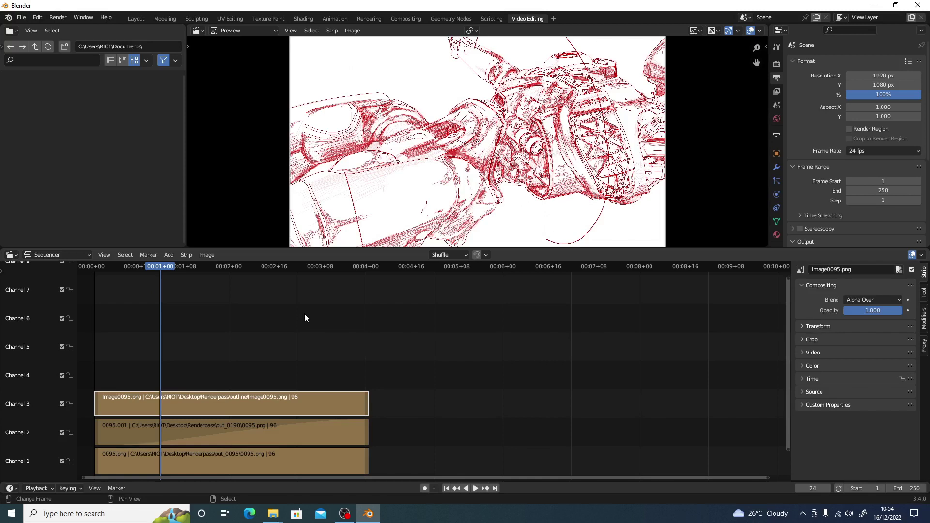